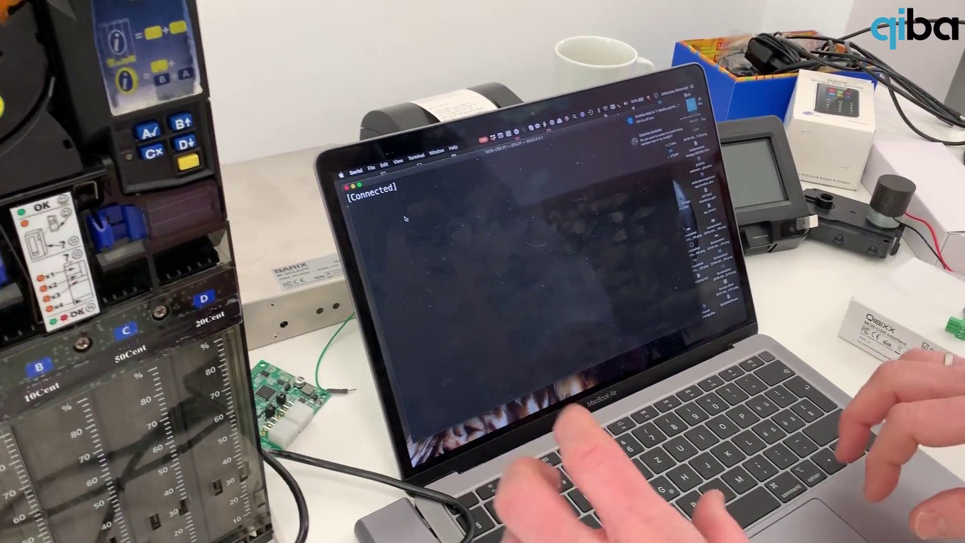
{"action": "type", "text": "v"}
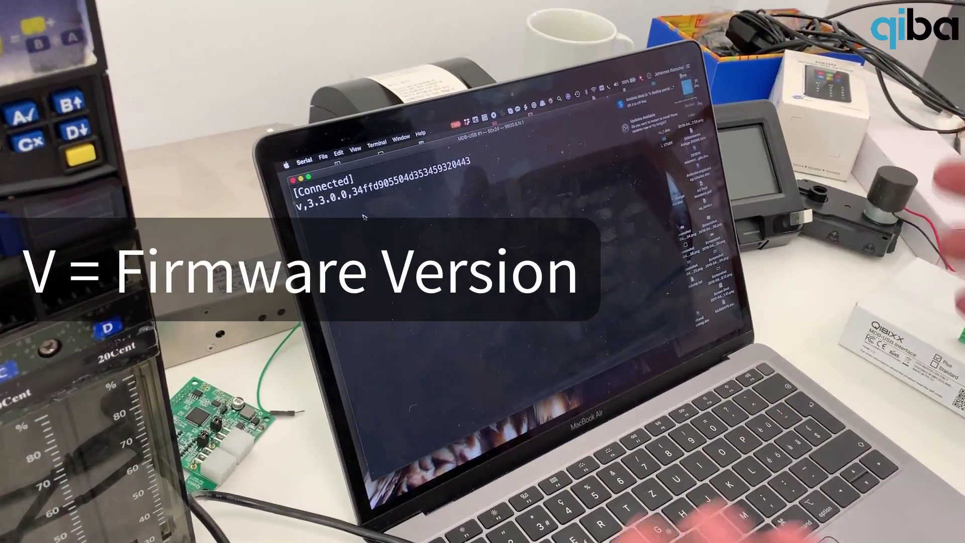